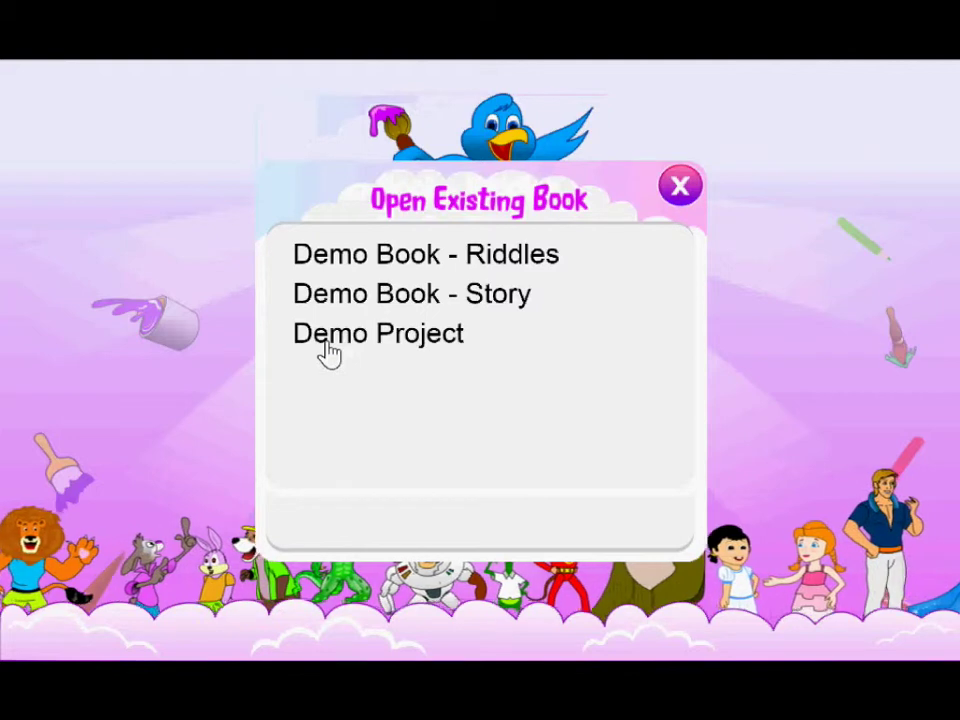
- Open the Demo Project and give frame 1 the Action › Interior underwater control-room background
left_click(336, 347)
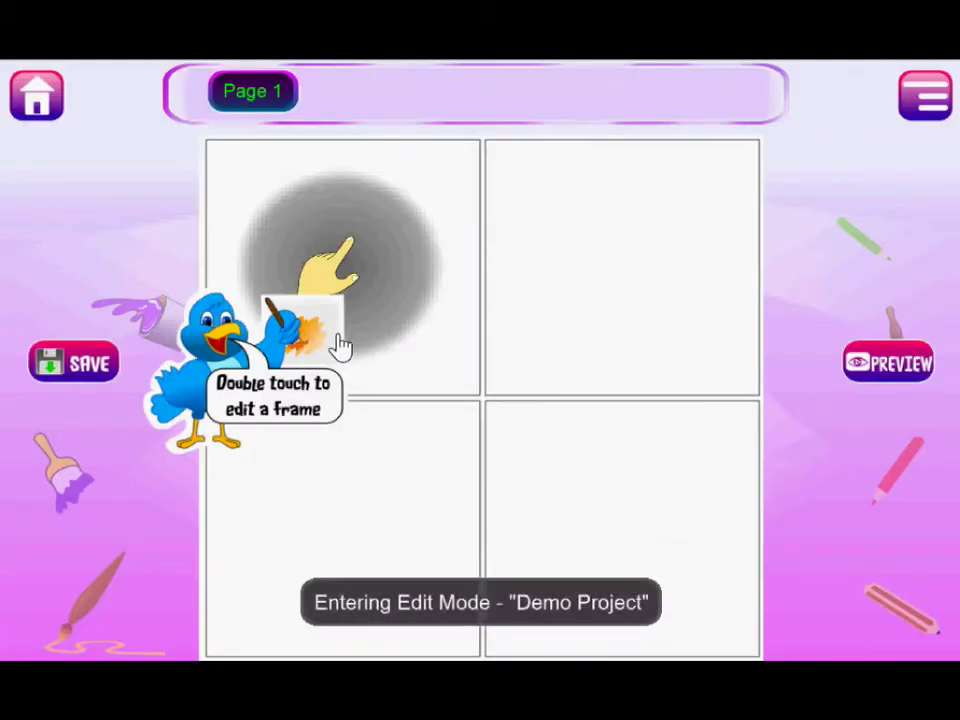
double_click(373, 251)
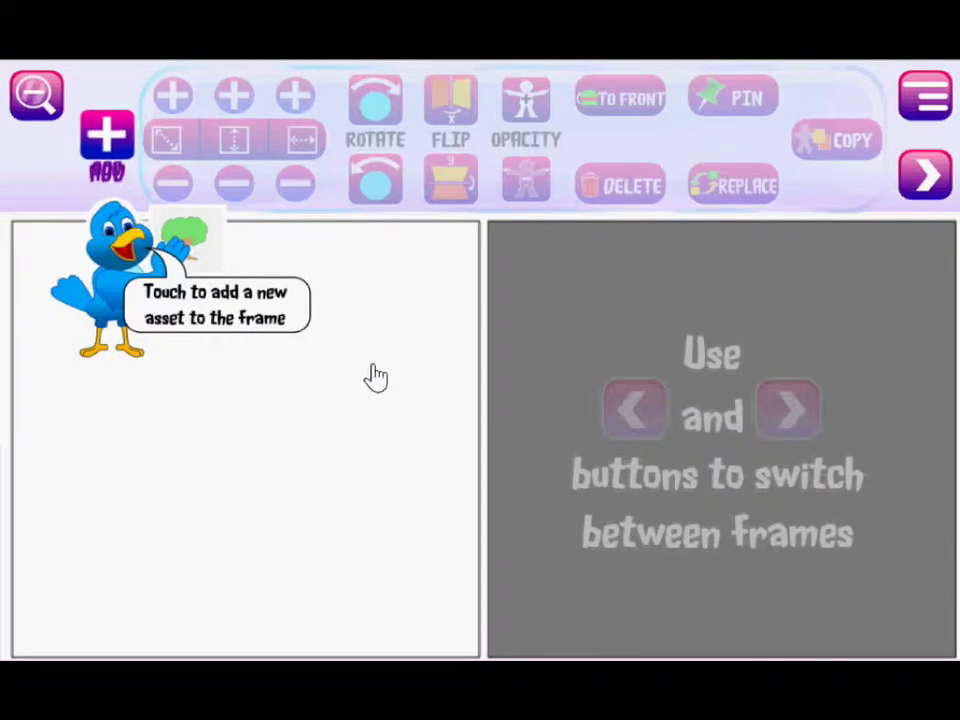
left_click(107, 146)
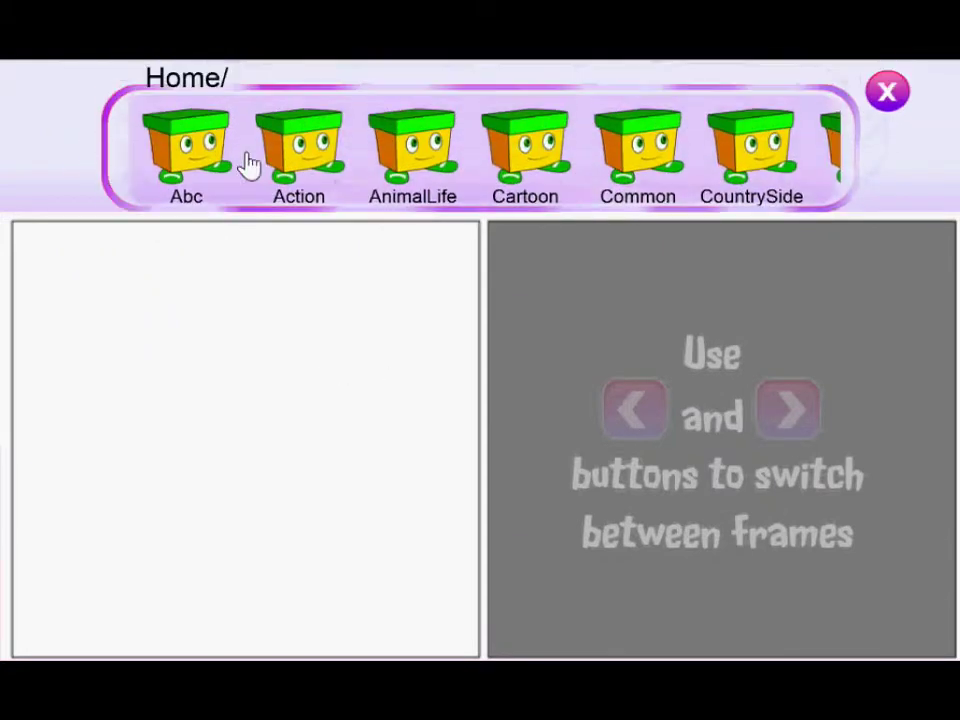
left_click(328, 178)
left_click(192, 160)
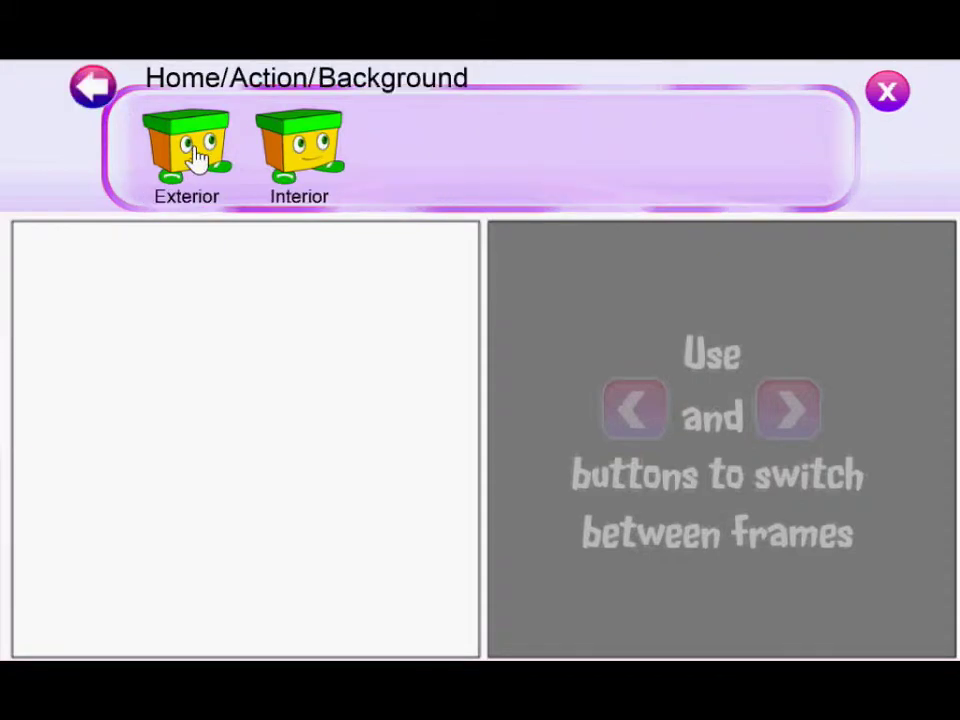
left_click(313, 155)
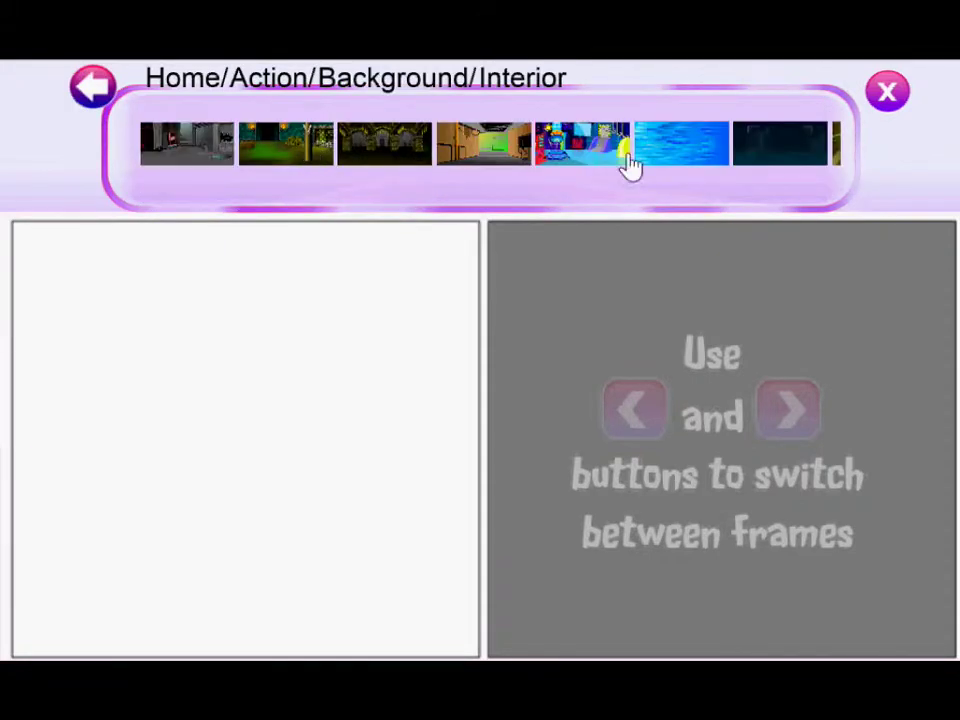
left_click_drag(701, 156, 378, 143)
left_click(782, 156)
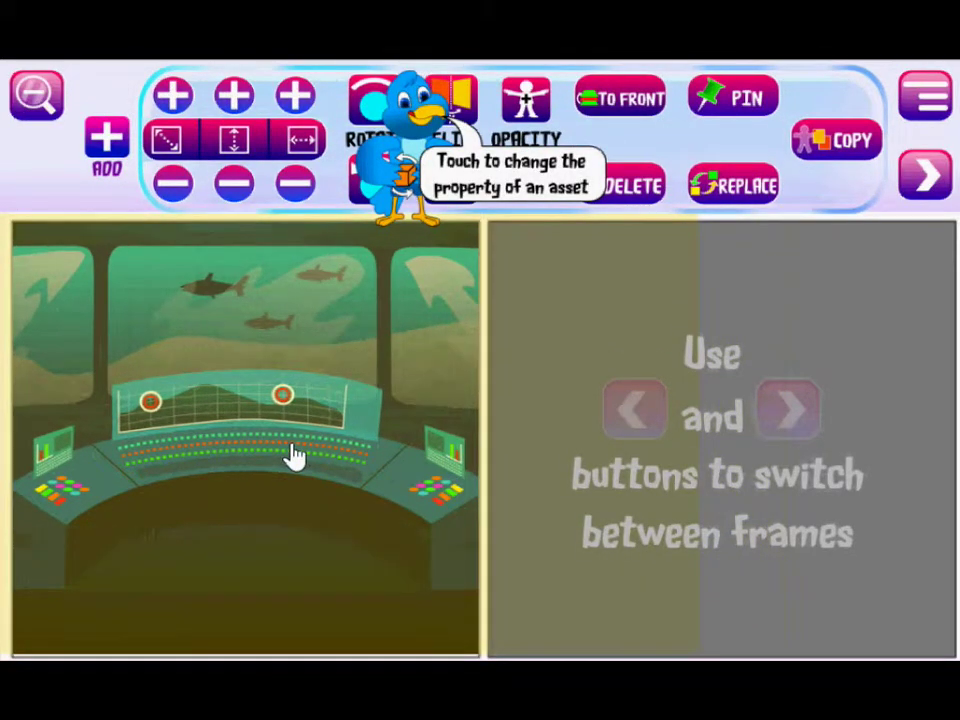
- Browse the Action characters, previewing Roadfighter's poses, to find Powerboy
left_click(105, 137)
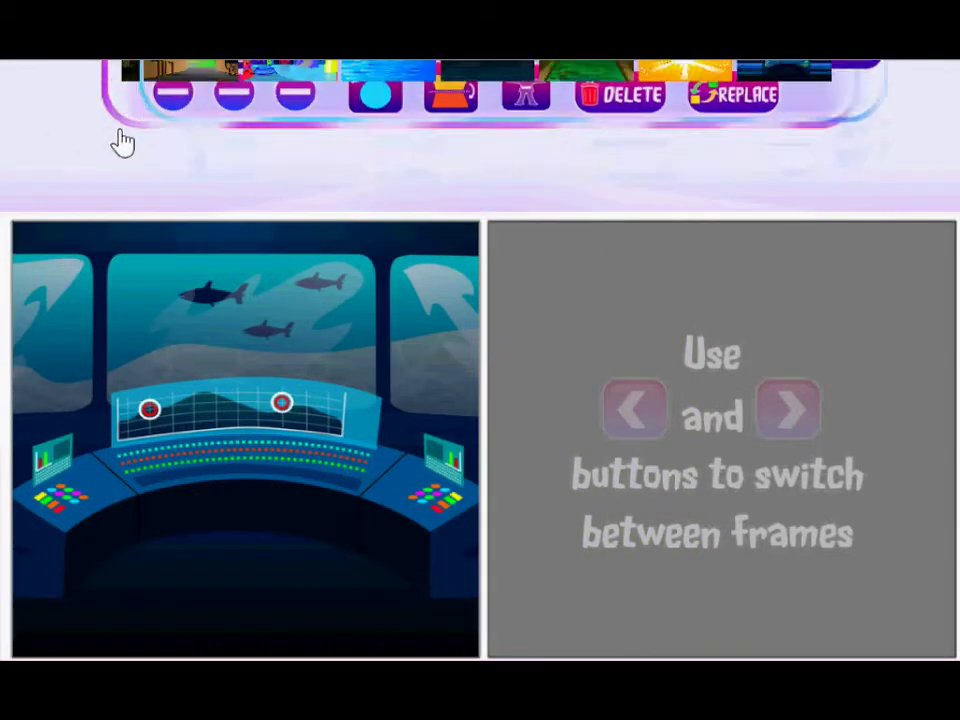
left_click(285, 86)
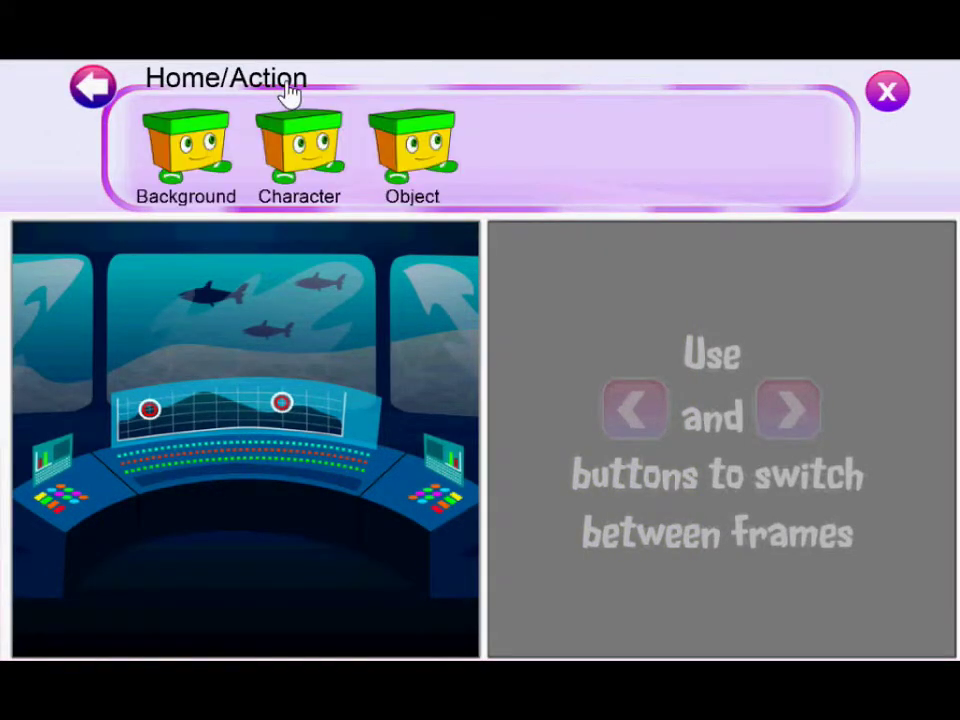
left_click(313, 158)
left_click_drag(482, 169, 300, 165)
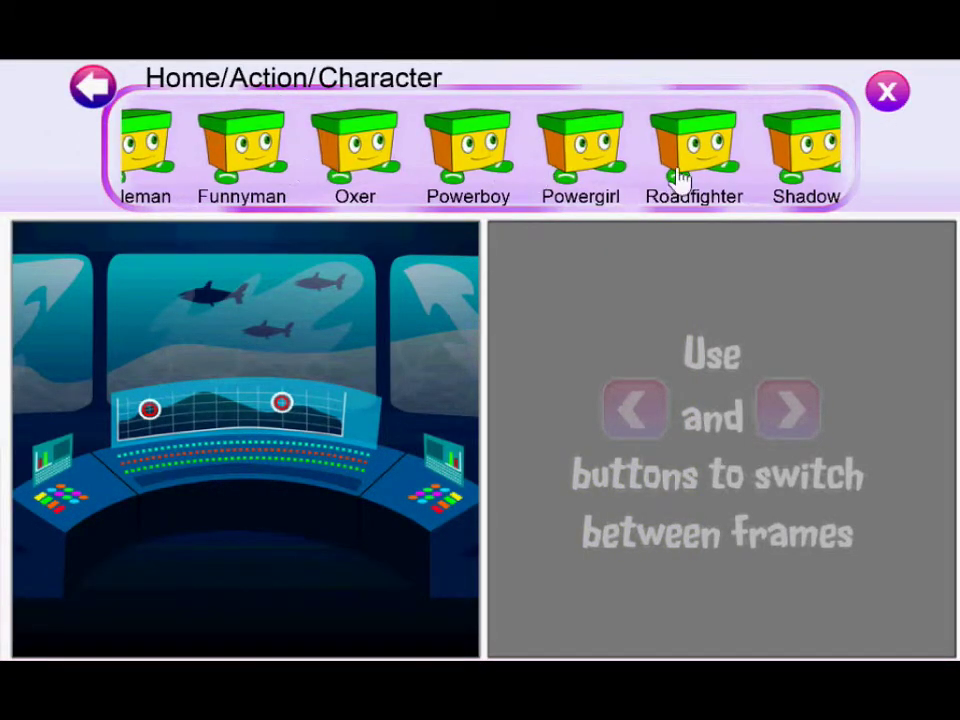
left_click_drag(678, 178, 429, 182)
left_click(460, 158)
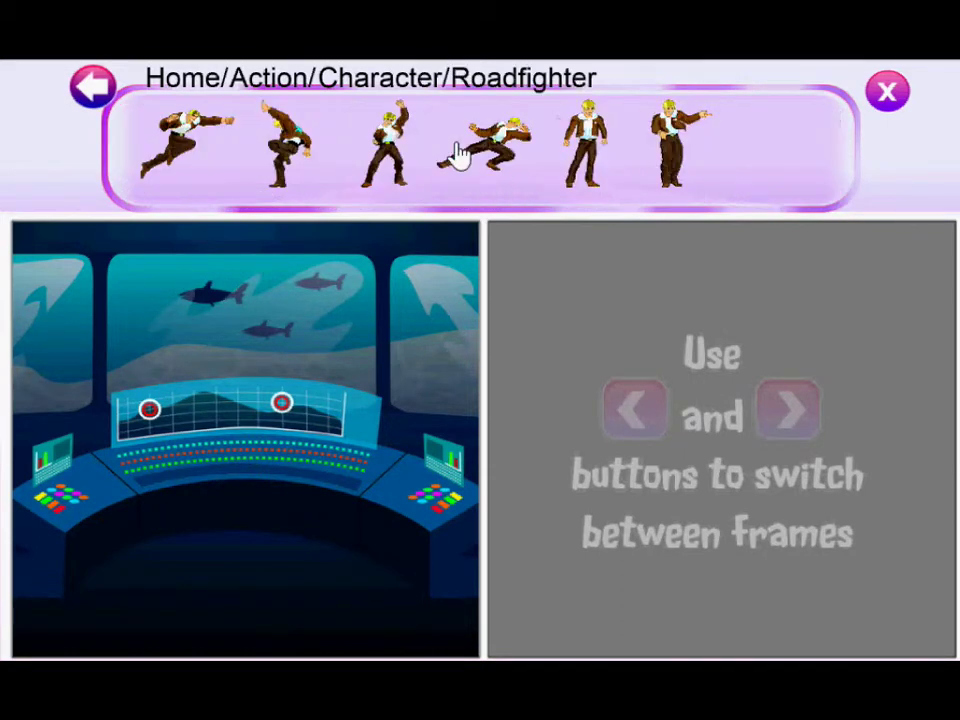
left_click(439, 77)
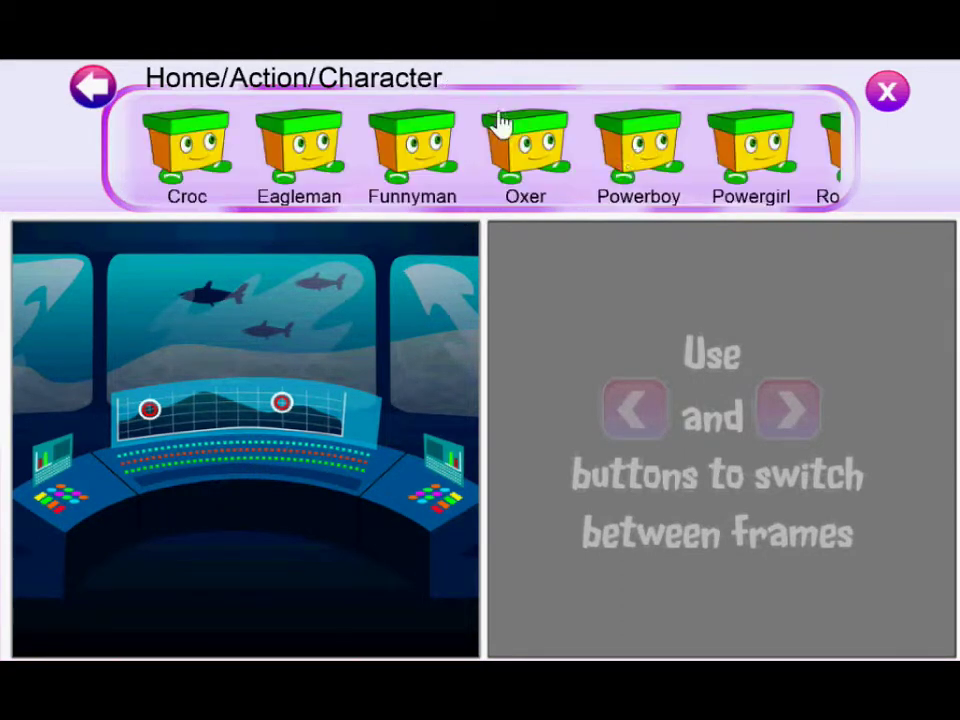
left_click_drag(499, 122, 370, 163)
left_click_drag(735, 182, 397, 165)
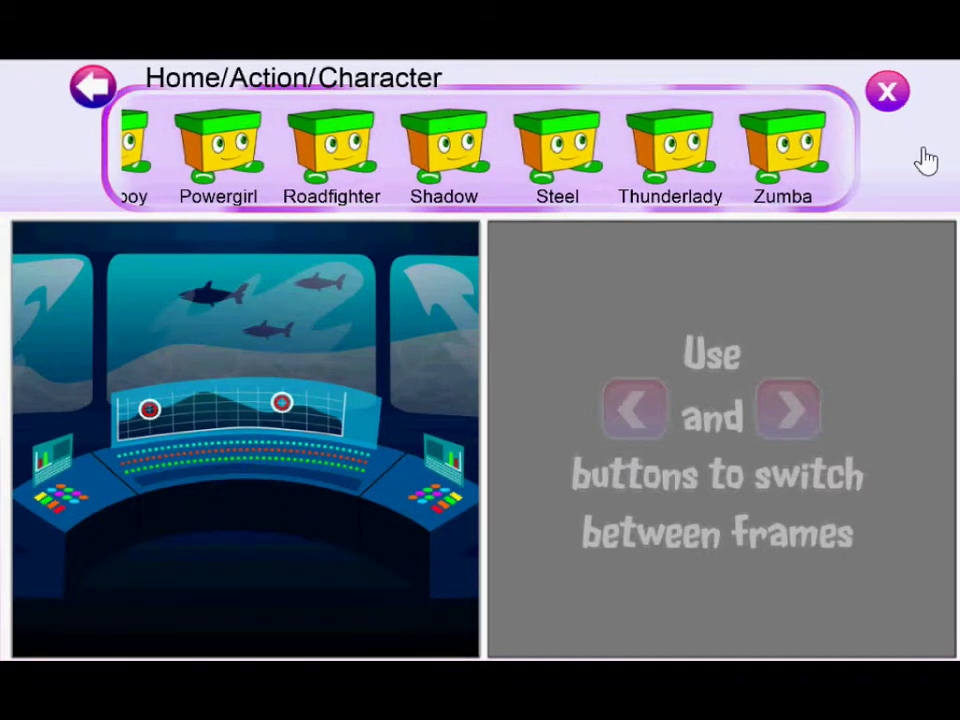
left_click_drag(250, 163, 731, 176)
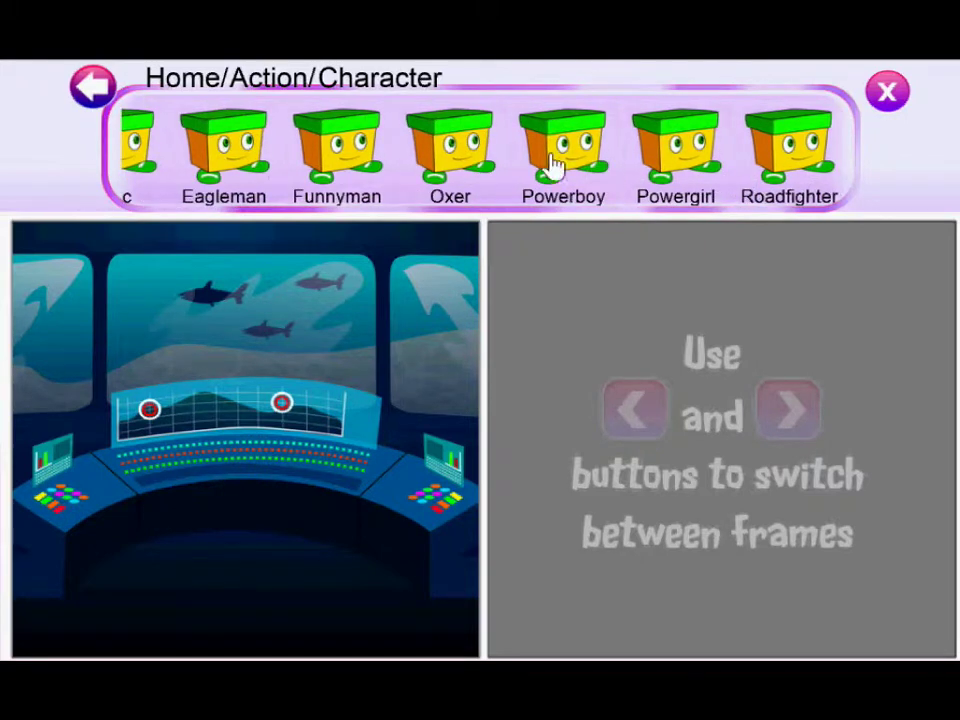
- Add a Powerboy pose to frame 1, enlarged and centred in the control room
left_click(550, 165)
left_click(559, 154)
left_click_drag(311, 396, 303, 460)
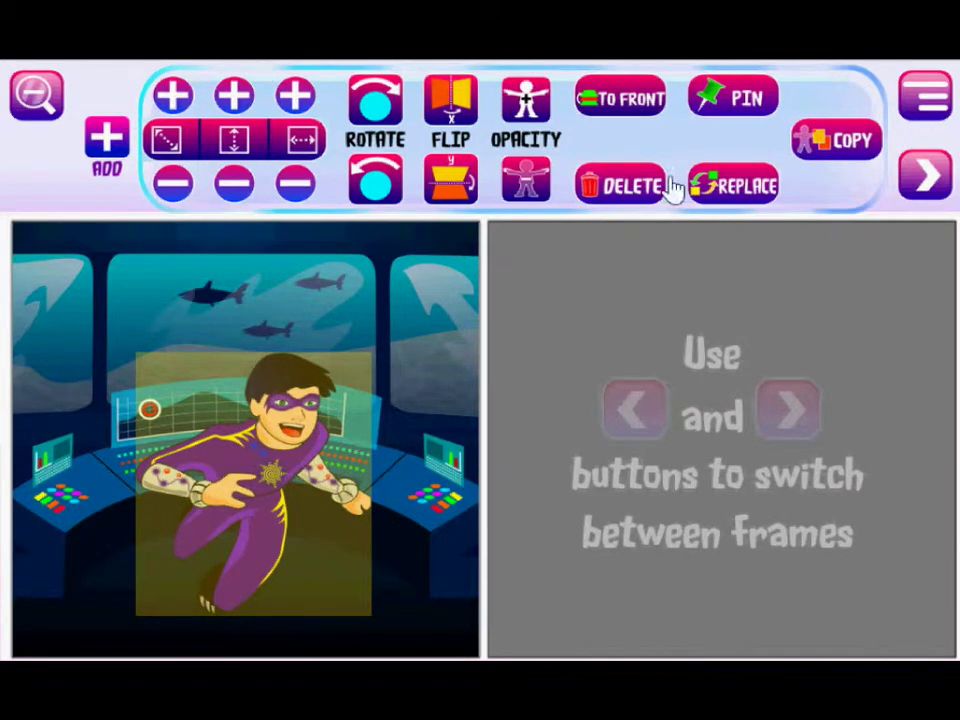
left_click_drag(272, 478, 268, 497)
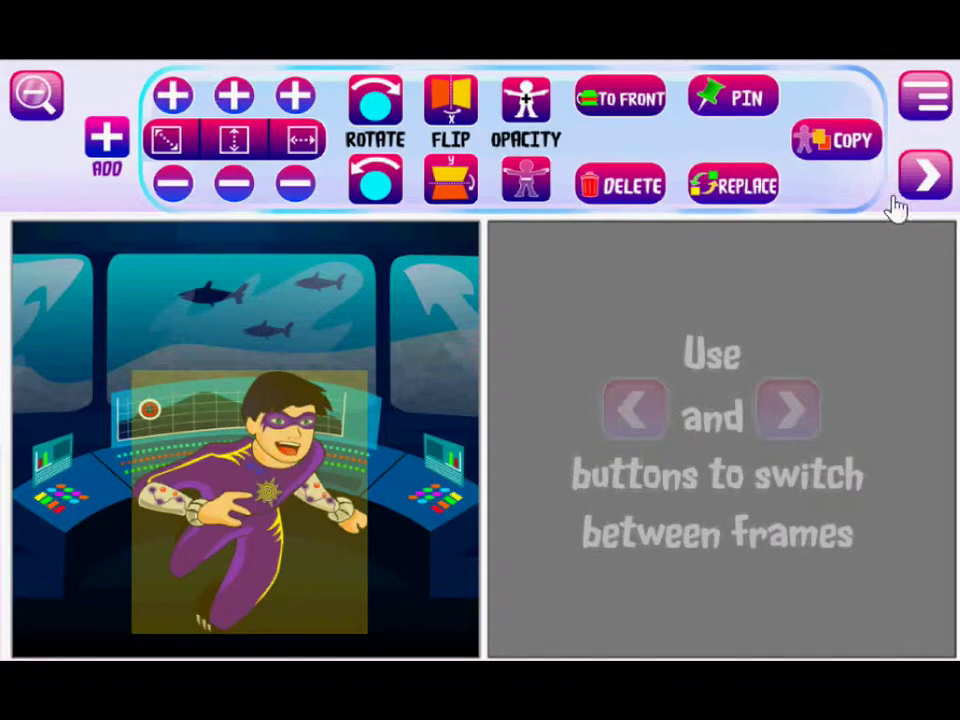
left_click(928, 178)
- Set the Action › Interior sci-fi lab as the second frame's background
left_click(118, 150)
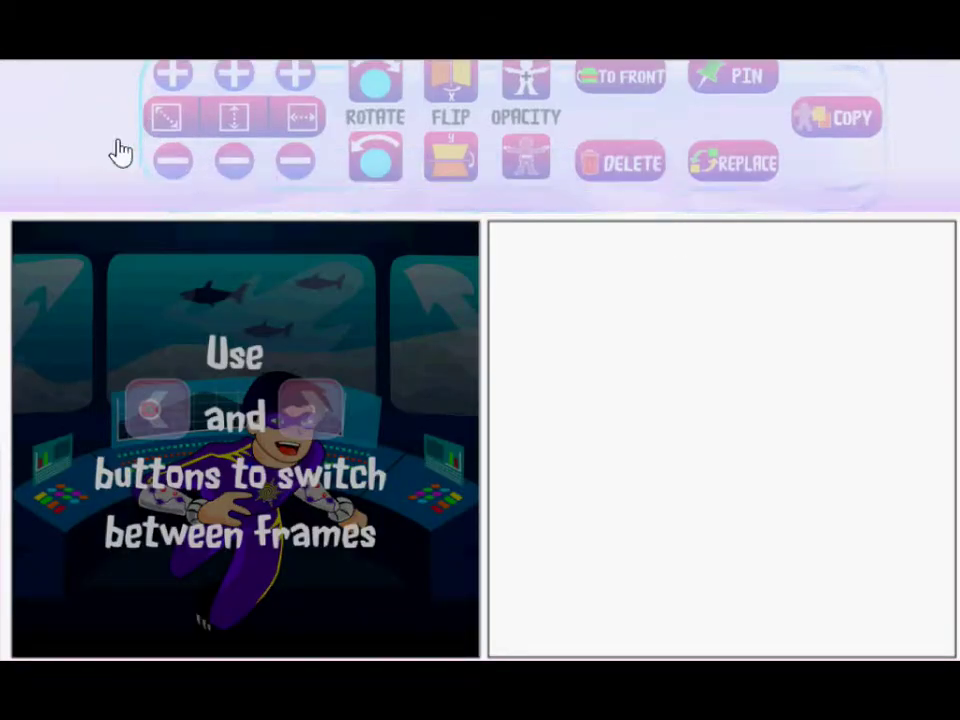
left_click(187, 80)
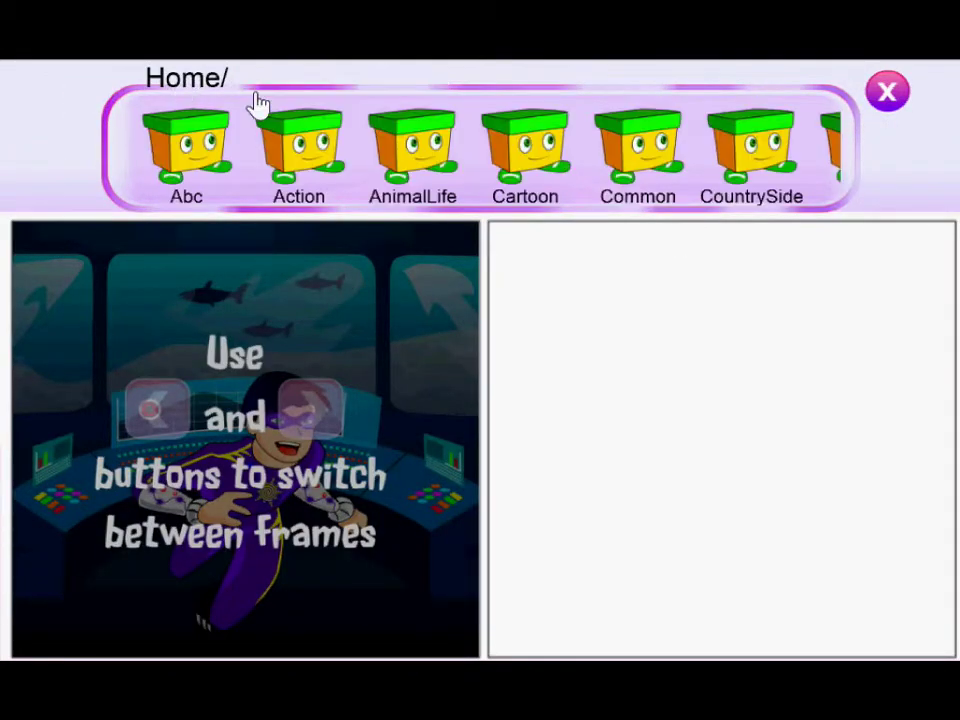
left_click(300, 154)
left_click(193, 155)
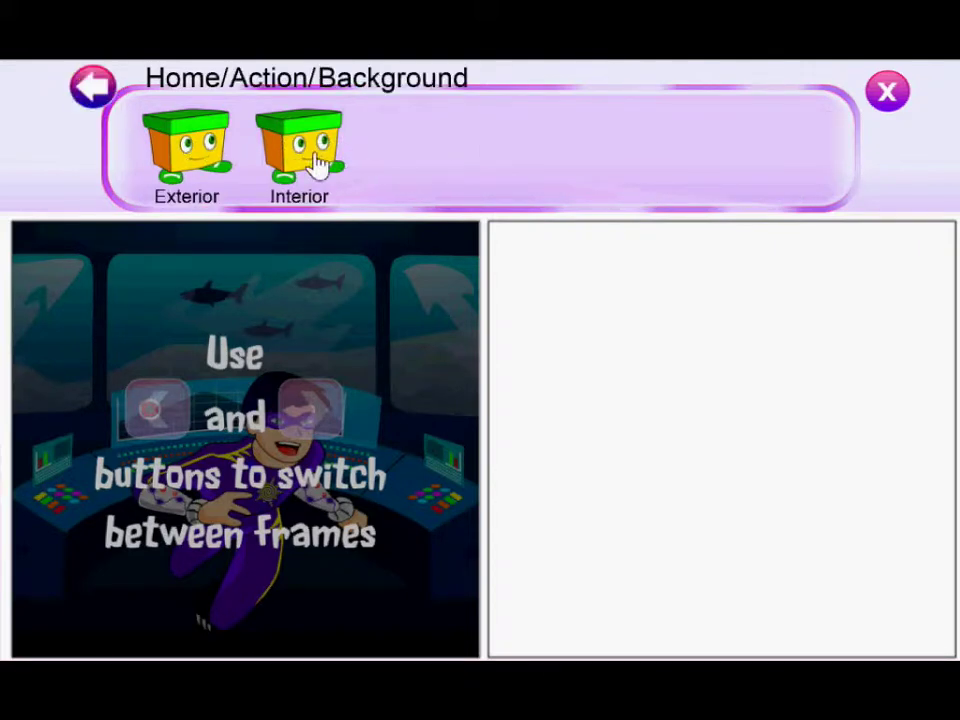
left_click(298, 152)
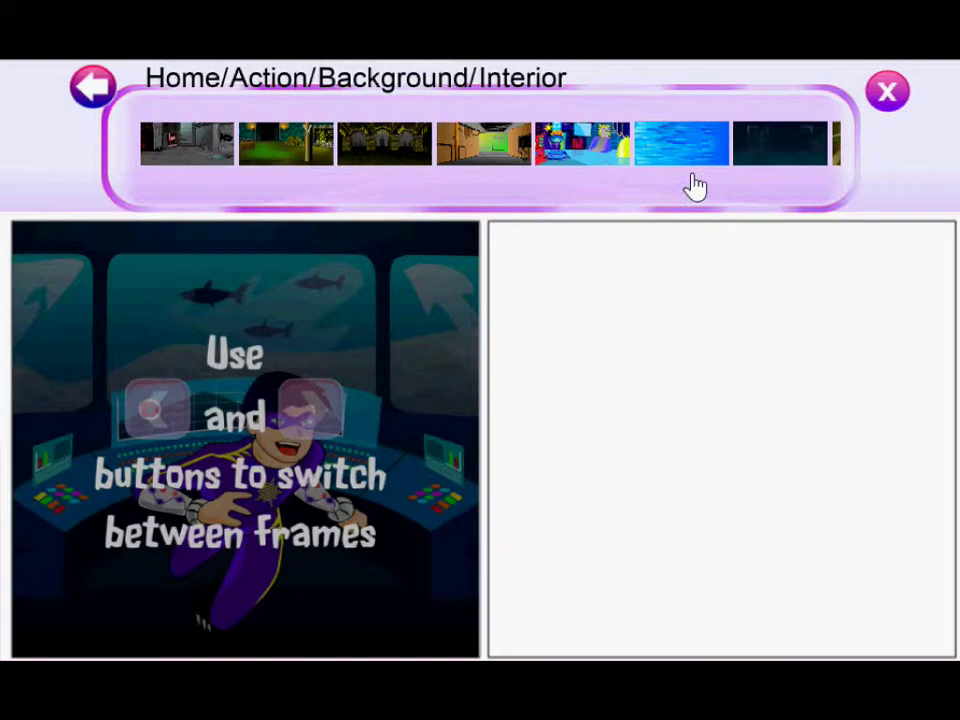
left_click(583, 153)
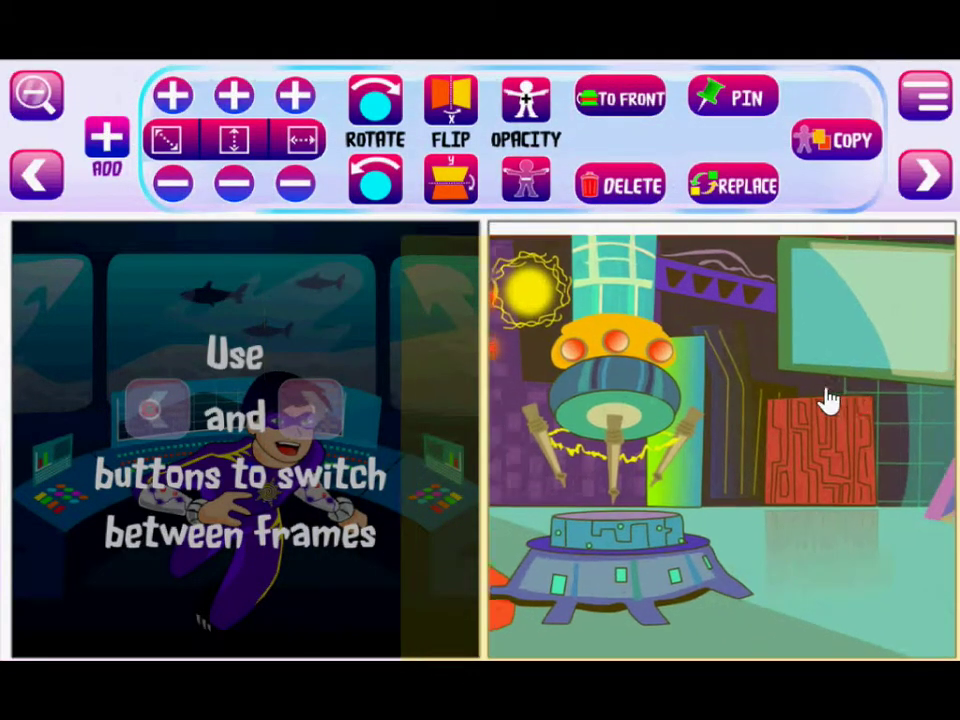
- Shift the lab background left to reveal its hatch door and ramp
left_click_drag(828, 400, 636, 388)
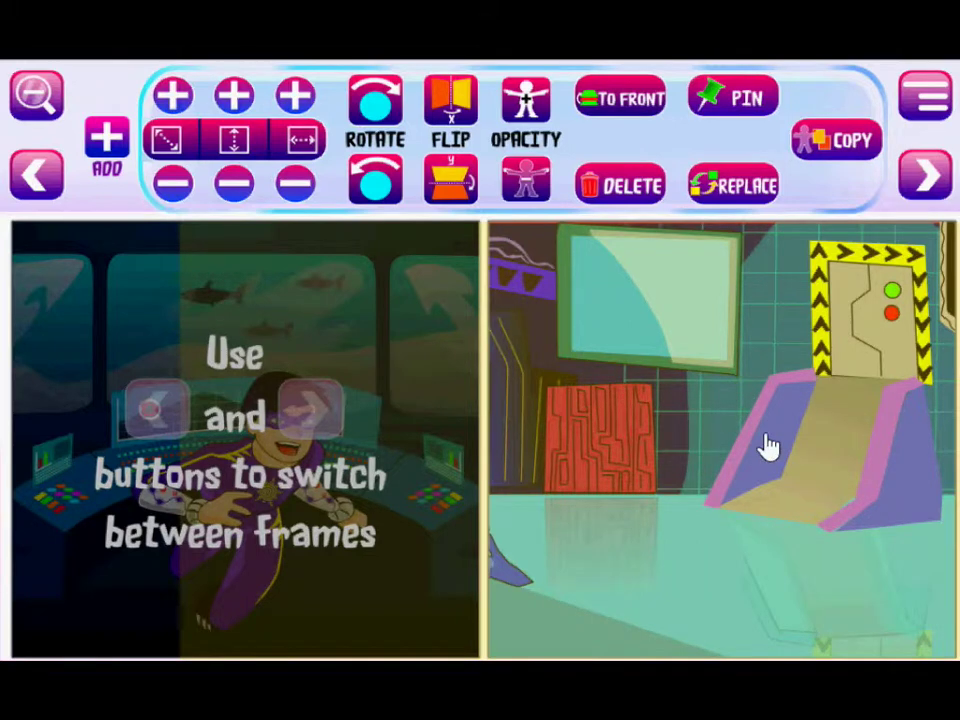
left_click_drag(768, 447, 758, 447)
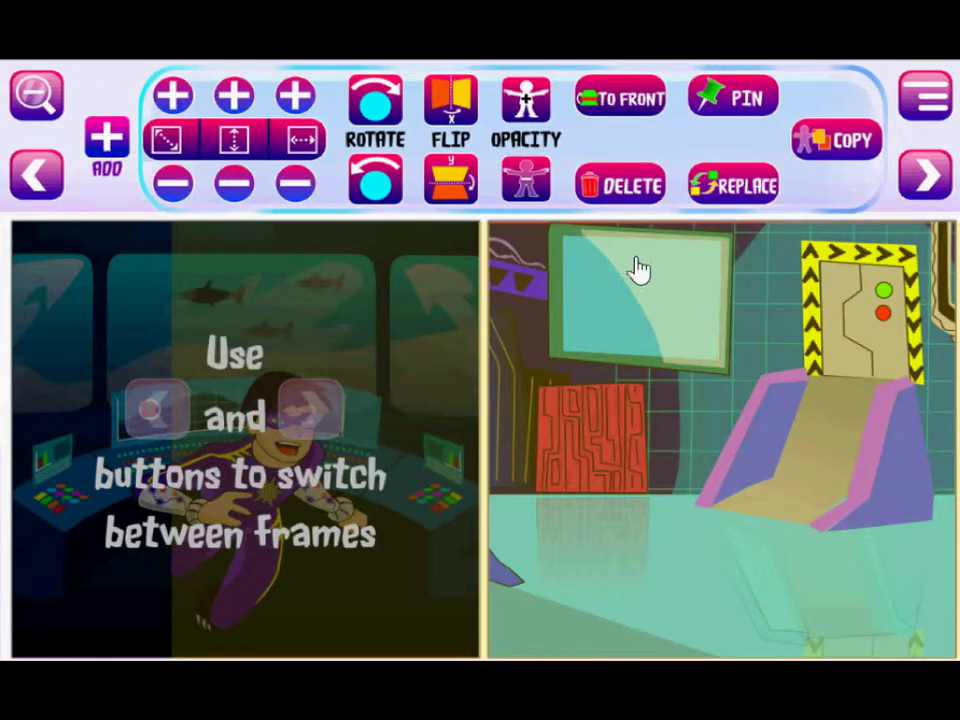
left_click(52, 184)
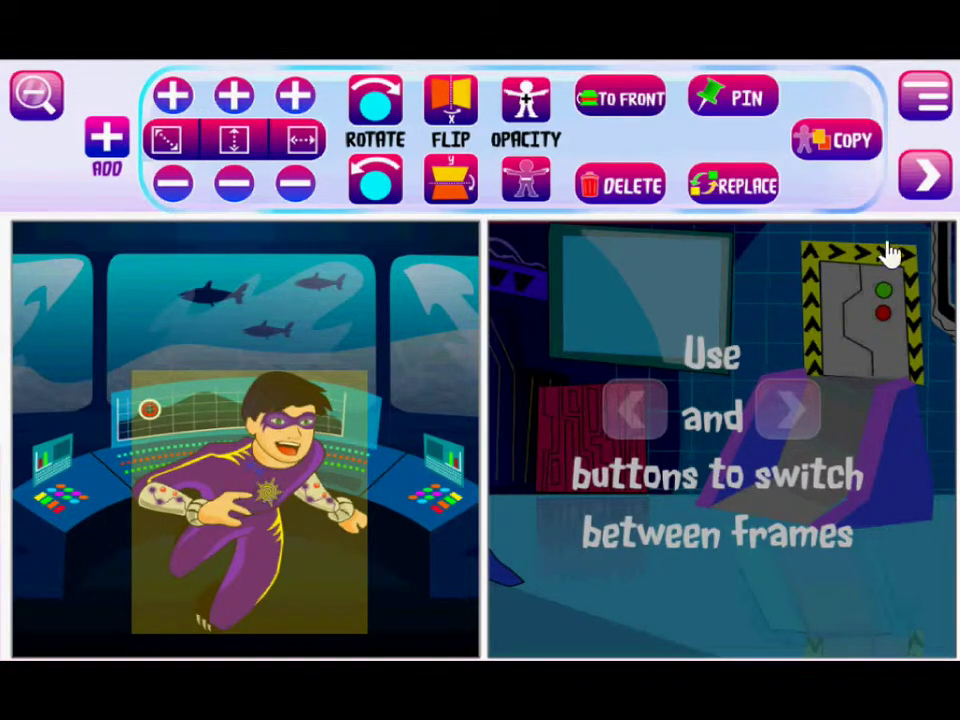
- Copy the superhero from frame 1 into the lab frame, standing just left of centre
left_click(850, 160)
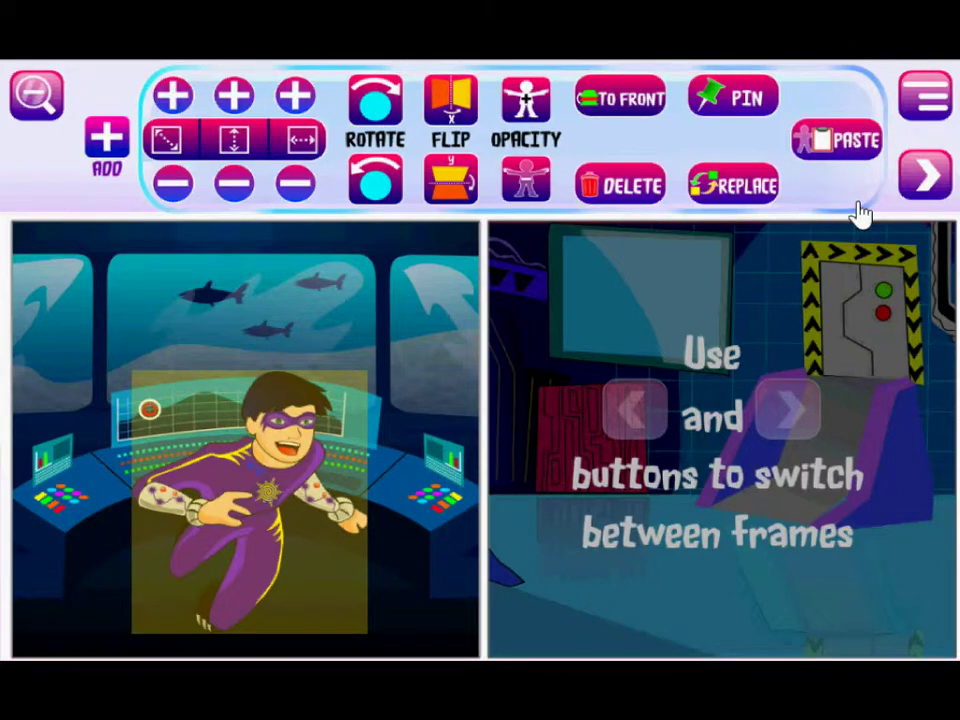
left_click(927, 182)
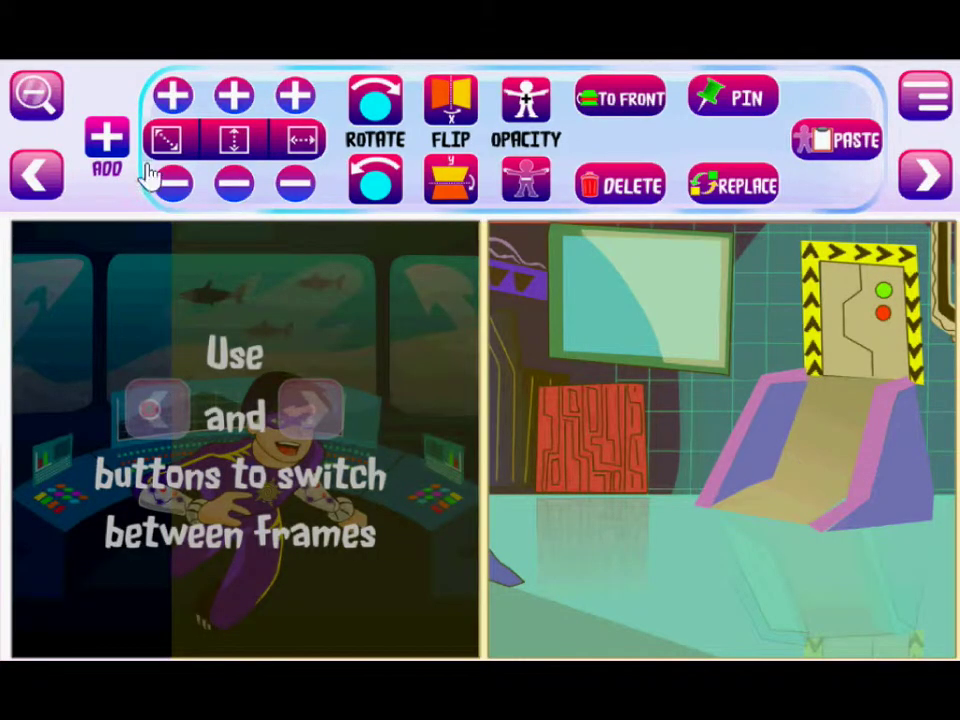
left_click(818, 143)
left_click_drag(728, 450, 688, 515)
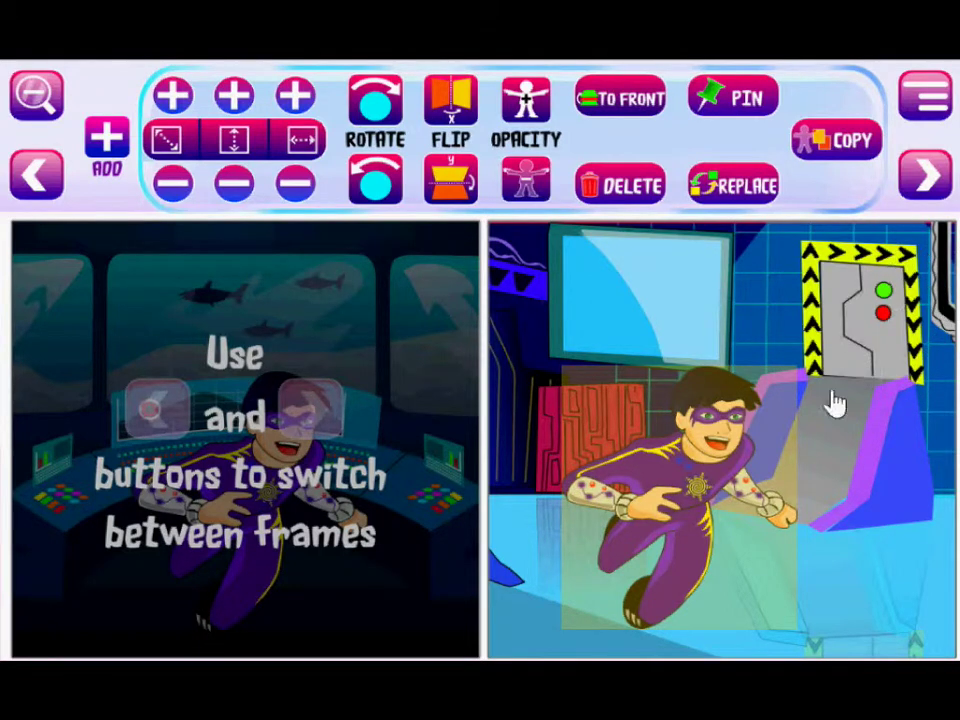
left_click_drag(731, 497, 693, 507)
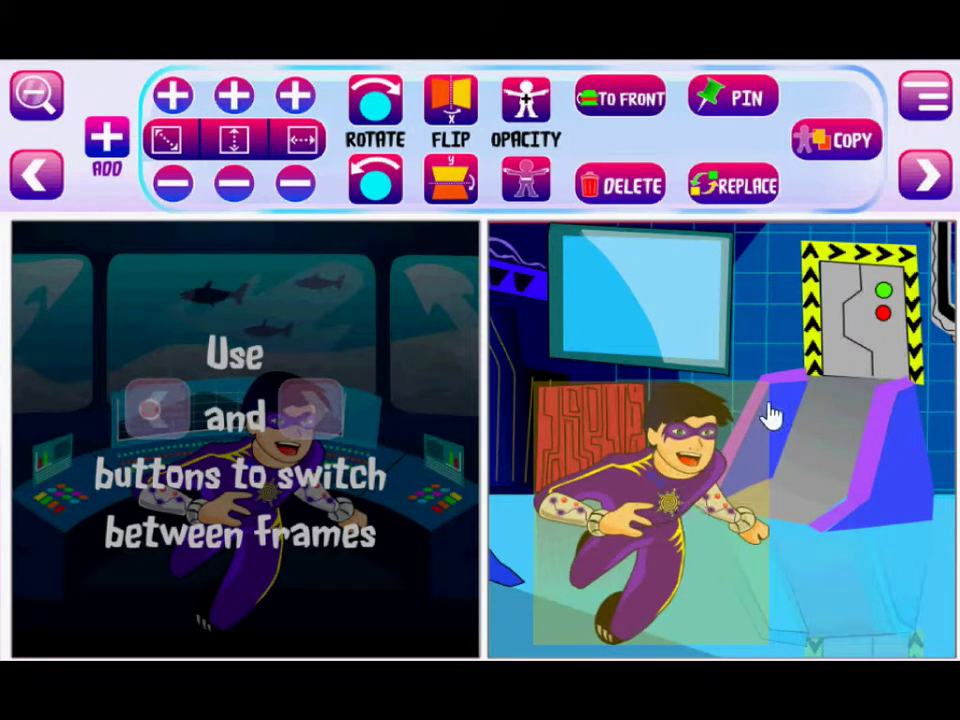
- Replace the lab hero with the second, crouching Powerboy pose, placed in front of the ramp
left_click(748, 192)
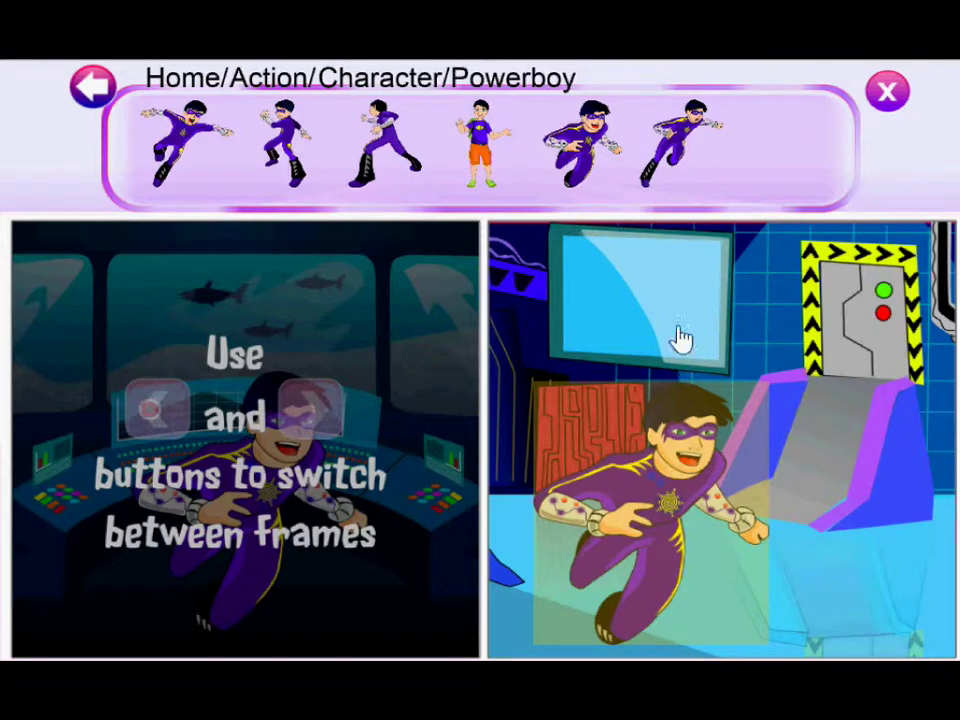
left_click(302, 154)
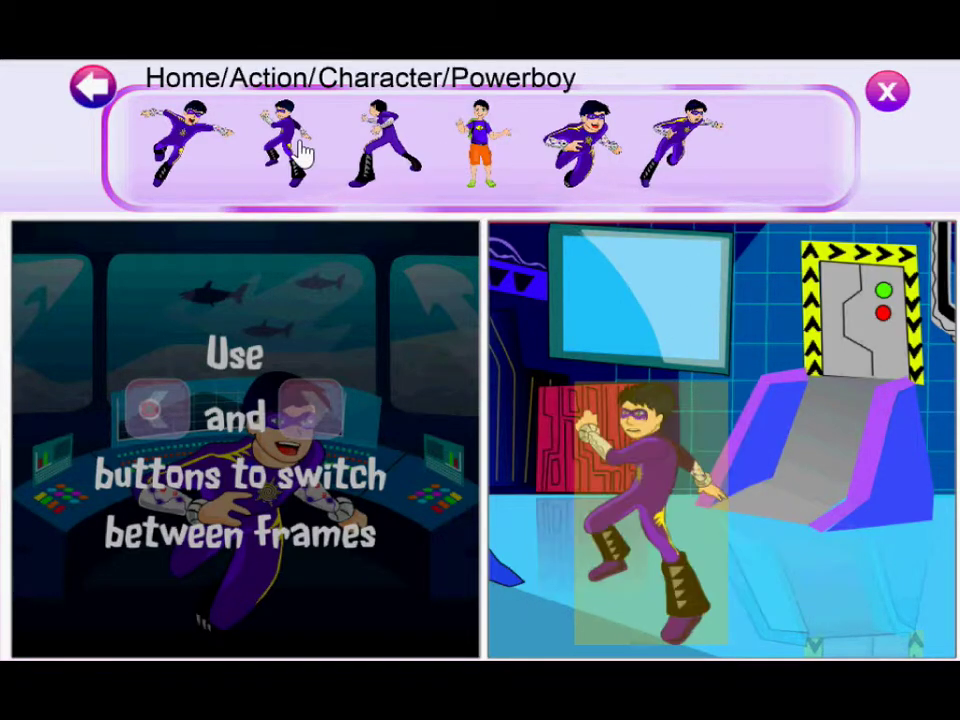
left_click_drag(671, 549, 812, 502)
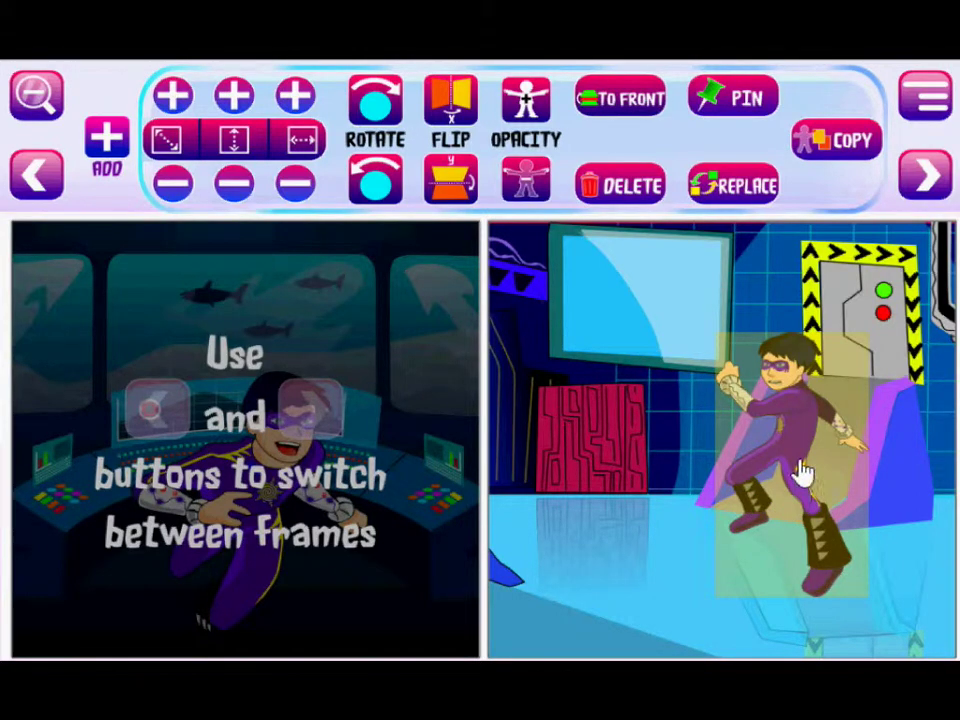
left_click_drag(797, 471, 797, 487)
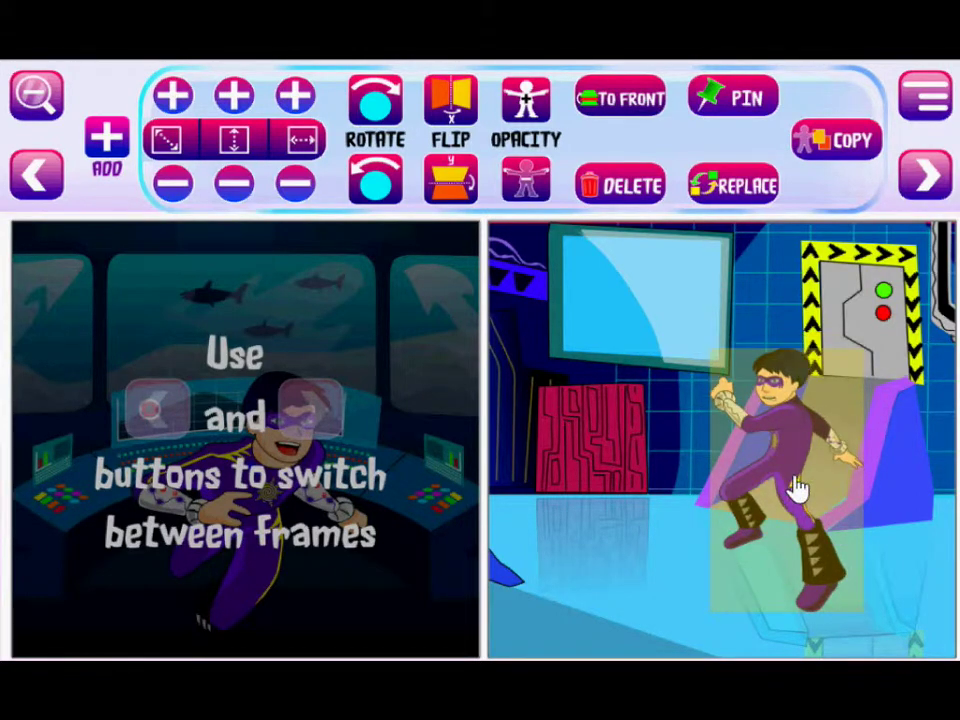
left_click(735, 197)
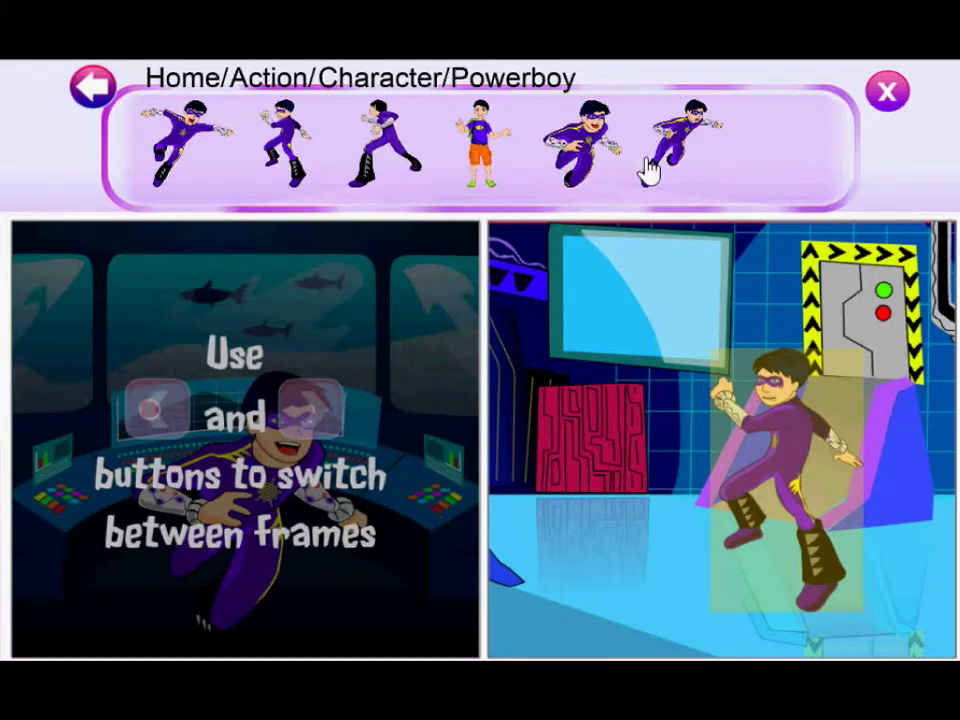
- Swap the lab hero for the first Croc pose, shifted slightly left, then return to frame 1
left_click(418, 90)
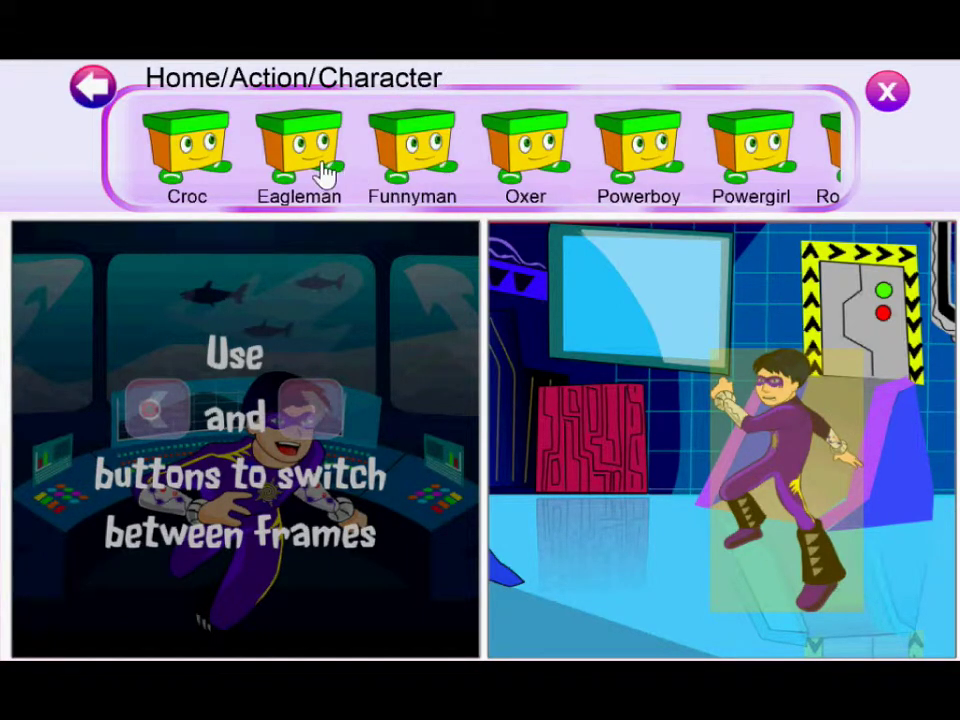
left_click(200, 152)
left_click(180, 140)
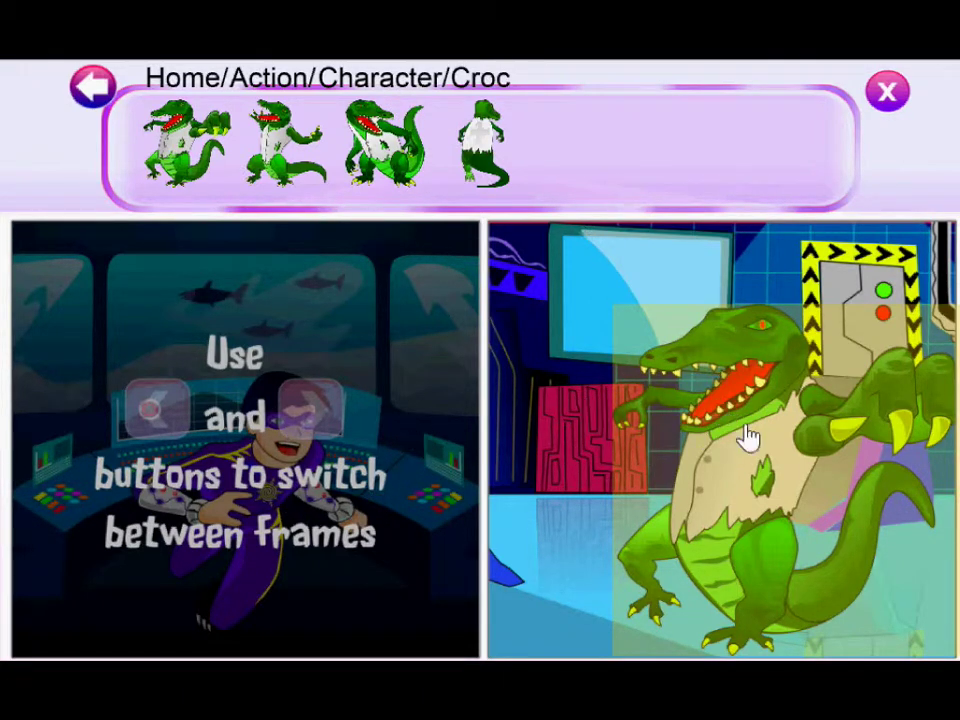
left_click_drag(743, 478, 714, 476)
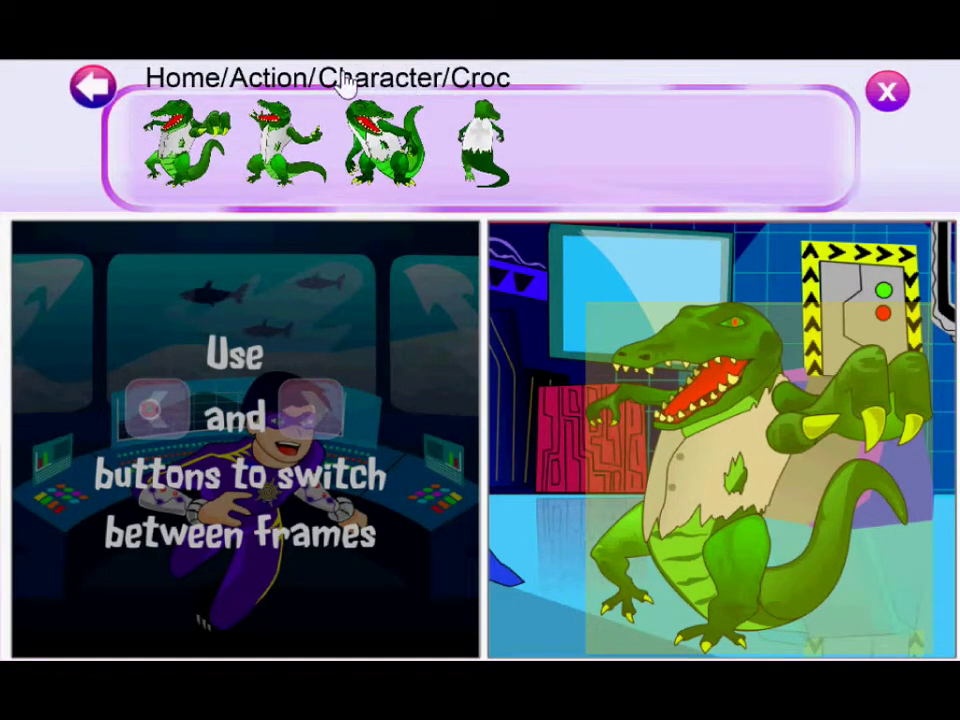
left_click(243, 80)
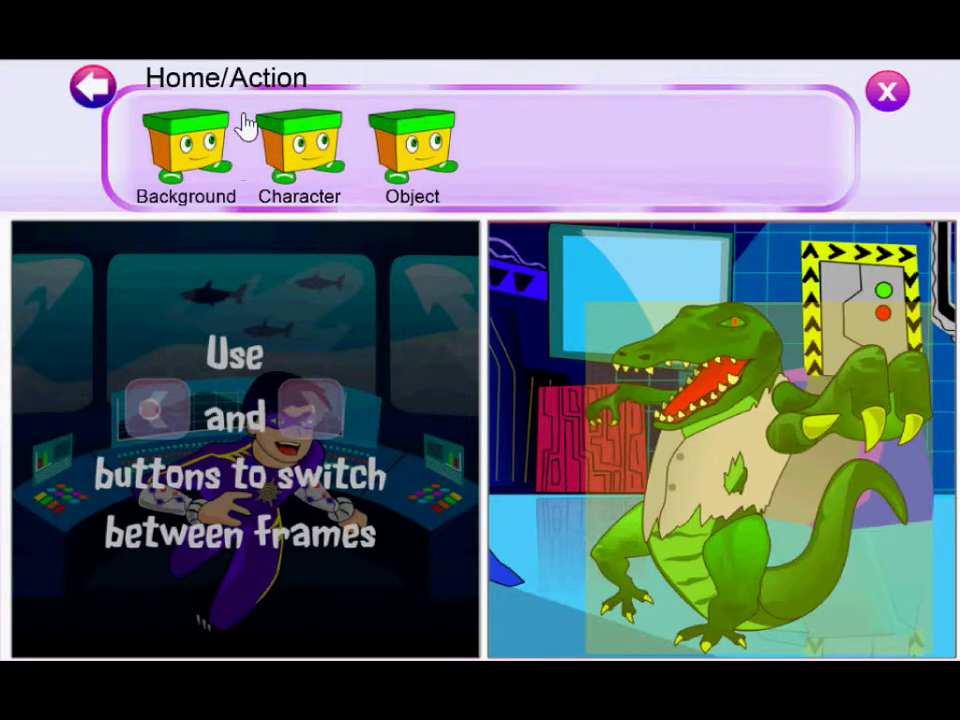
left_click(887, 117)
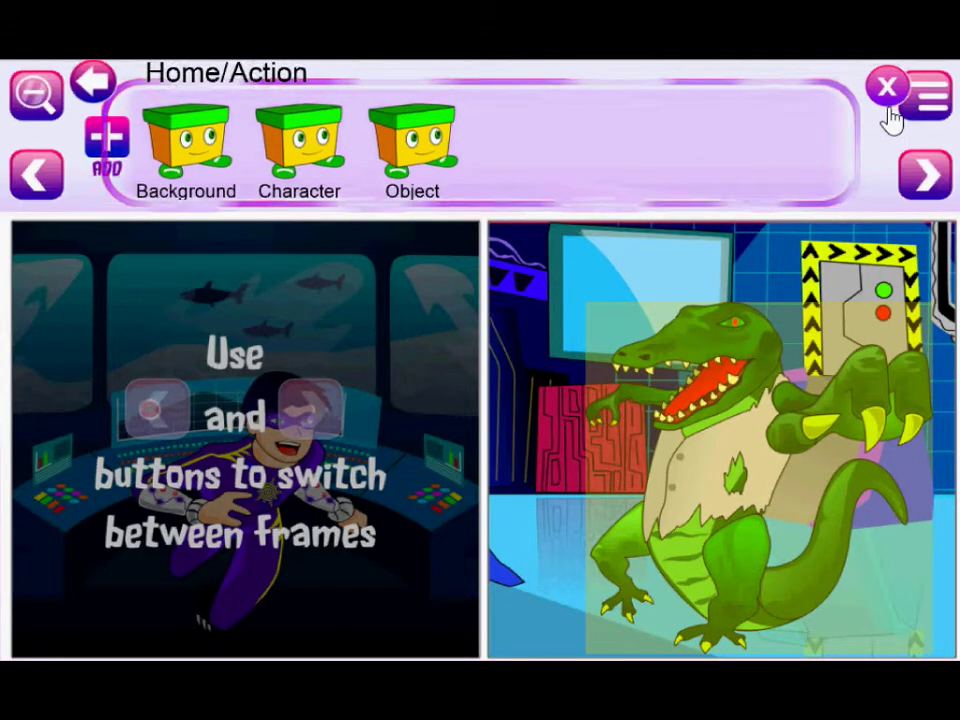
left_click(34, 172)
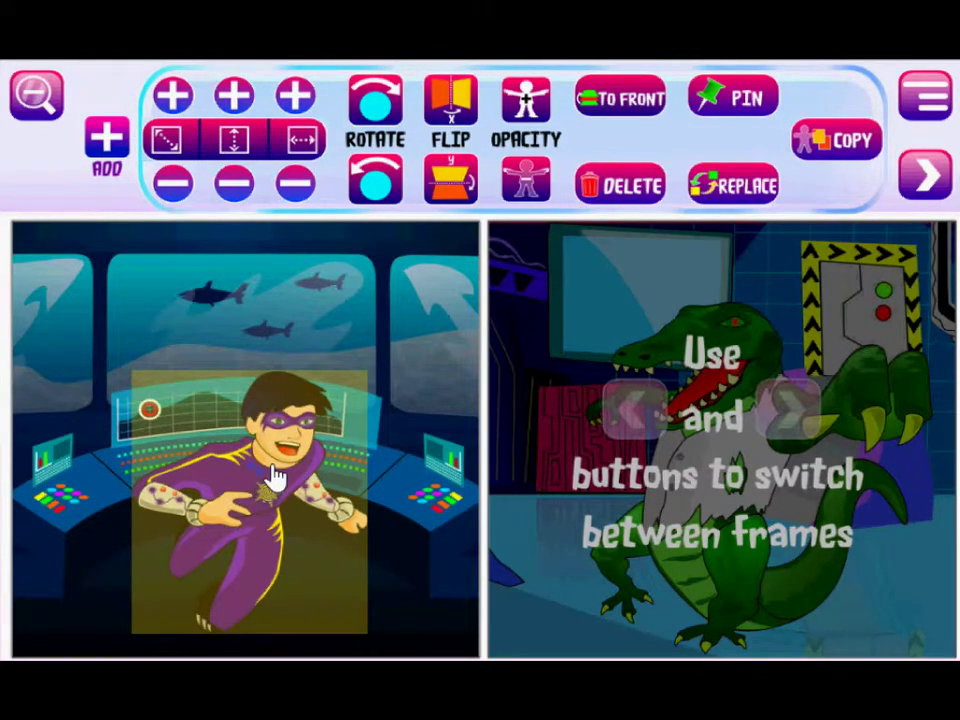
left_click(740, 186)
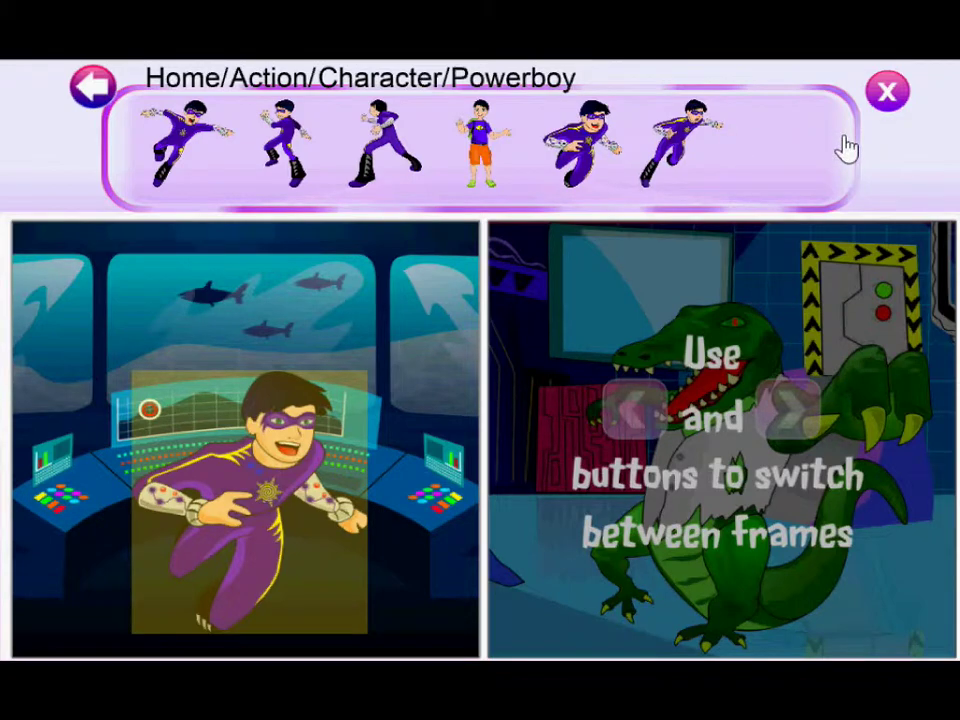
left_click(889, 92)
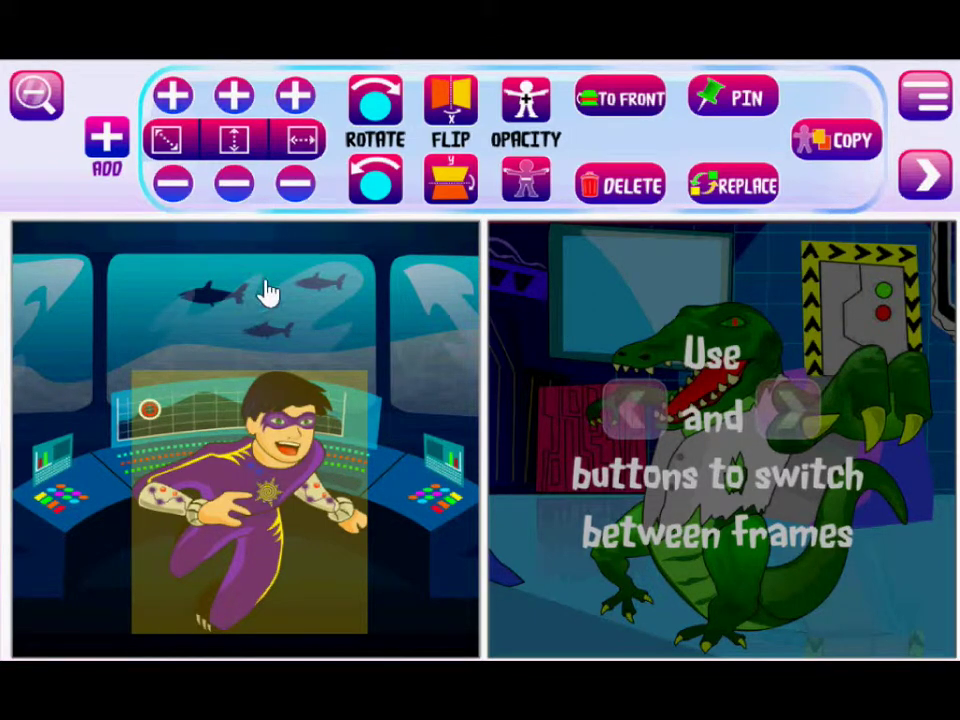
- Copy the whole underwater superhero frame into the third panel and zoom out to the full page
left_click(928, 104)
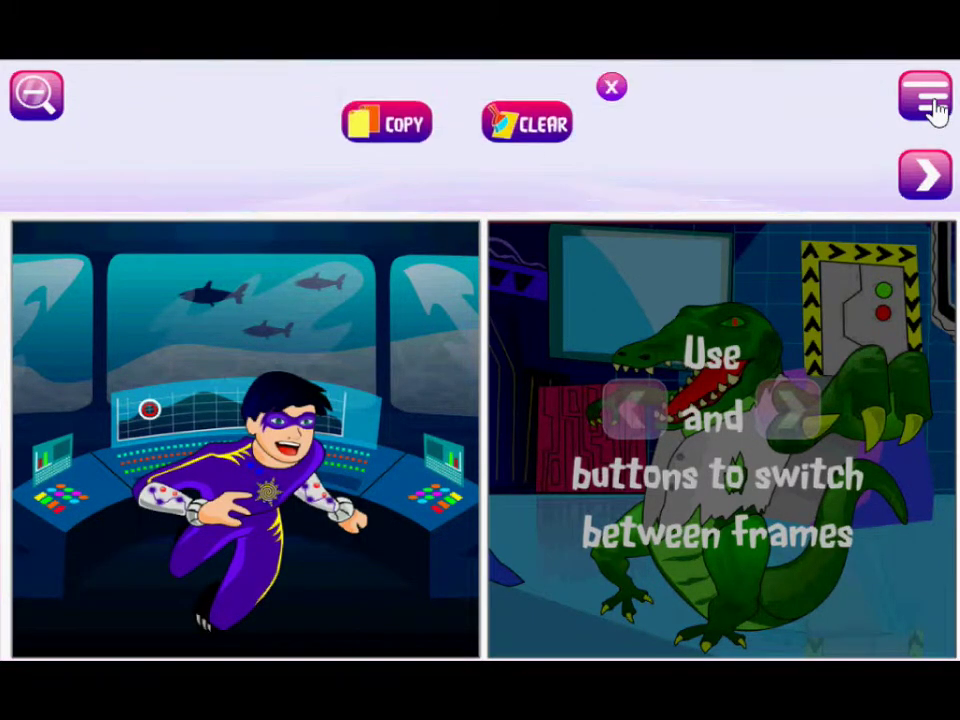
left_click(395, 137)
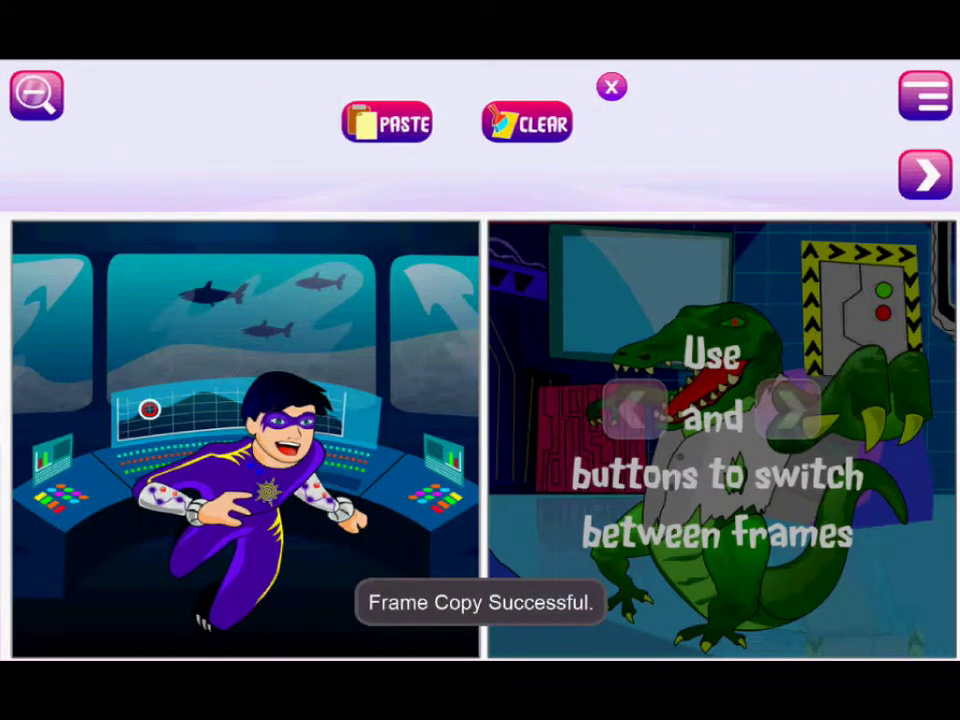
left_click(925, 175)
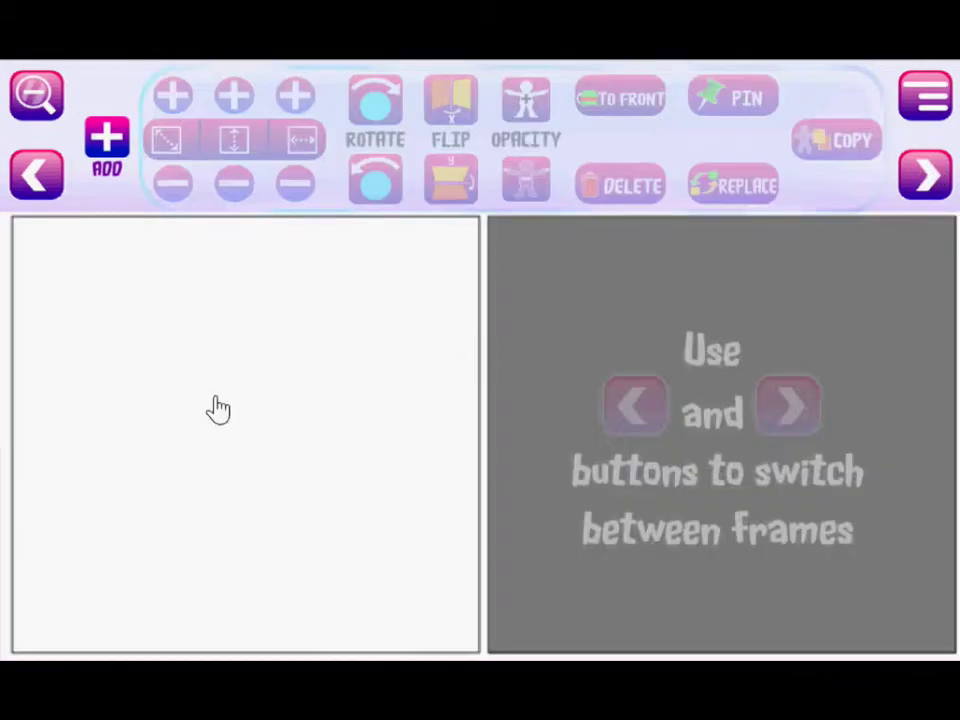
left_click(925, 95)
left_click(386, 120)
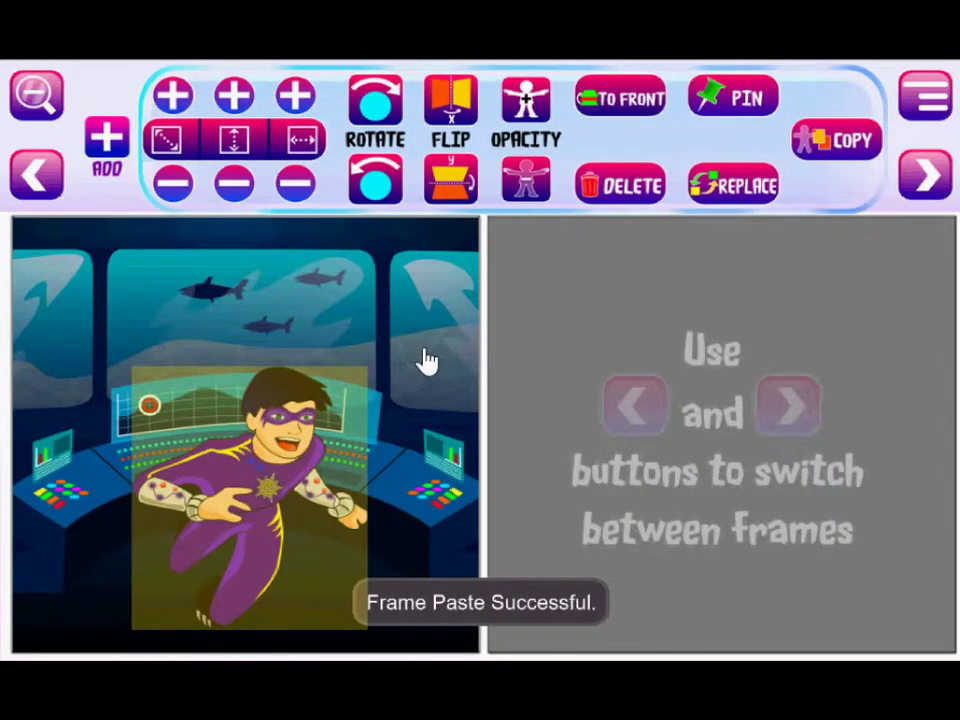
left_click(36, 95)
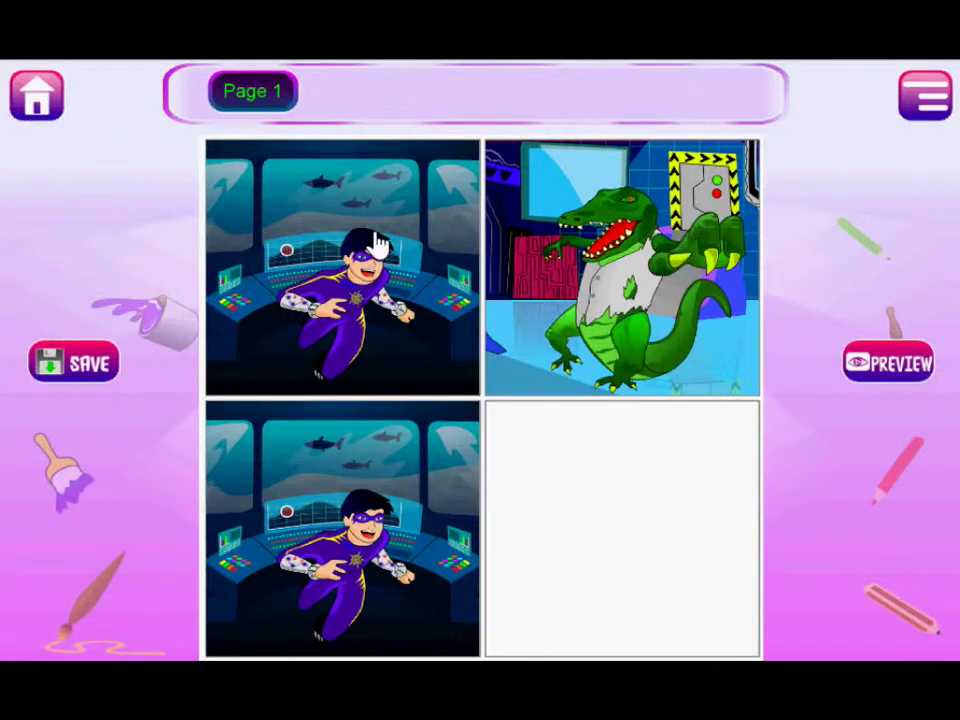